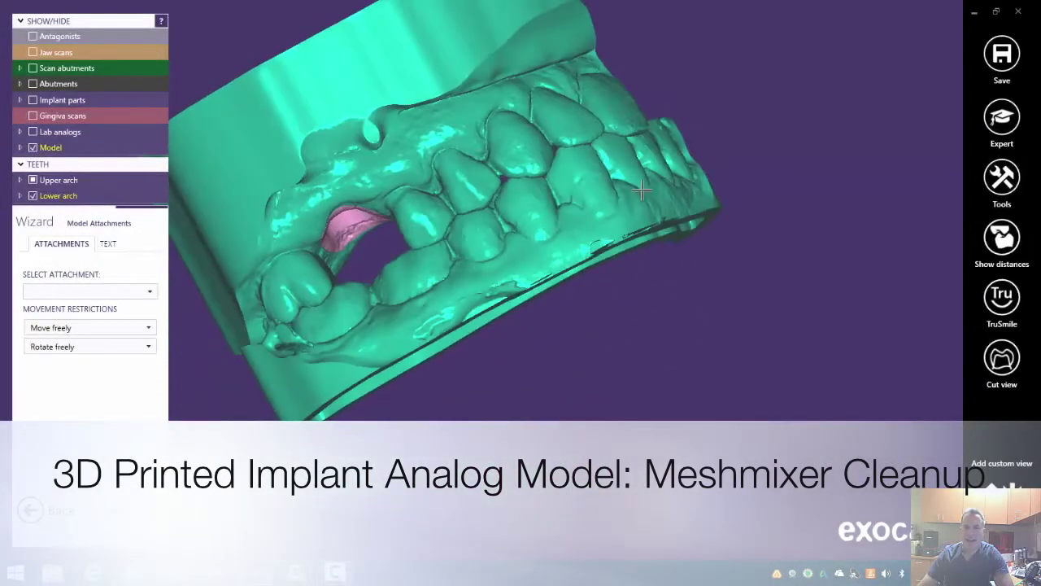
Attach the Invent Dental Twister Ball adapter UpperJaw to the back of the upper model and shift it outward from the base wall
{"action": "right_click_drag", "start_coordinate": [645, 191], "coordinate": [651, 208]}
{"action": "middle_click_drag", "start_coordinate": [651, 207], "coordinate": [830, 216]}
{"action": "right_click_drag", "start_coordinate": [830, 284], "coordinate": [832, 279]}
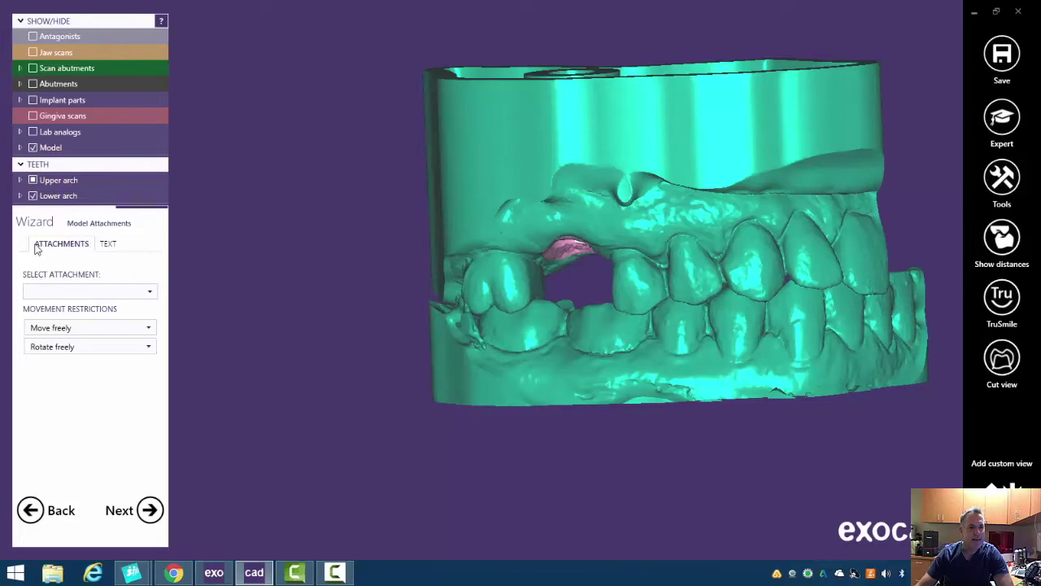
{"action": "left_click", "coordinate": [150, 295]}
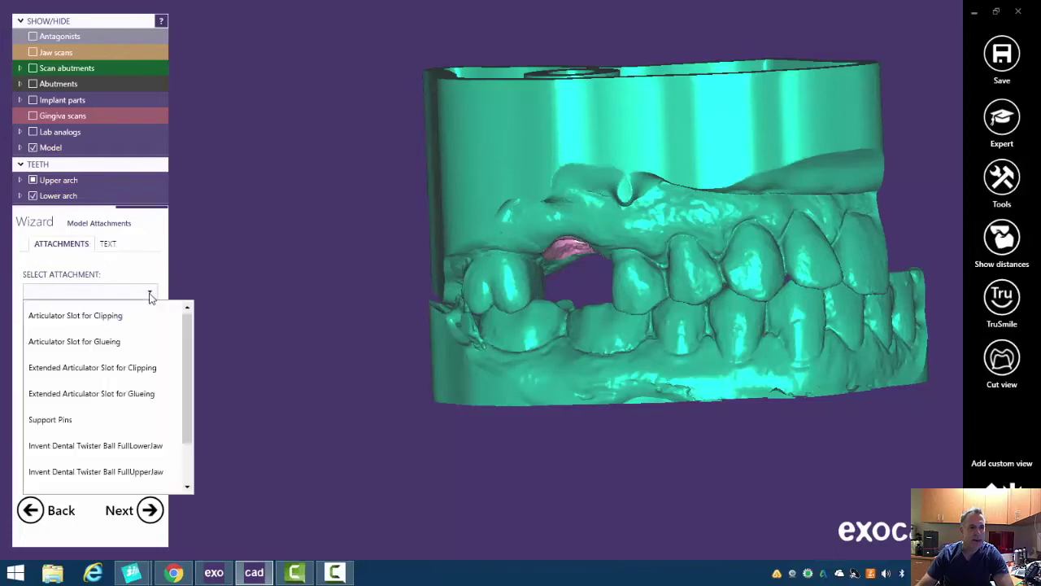
{"action": "scroll", "coordinate": [150, 391], "scroll_direction": "down", "scroll_amount": 1}
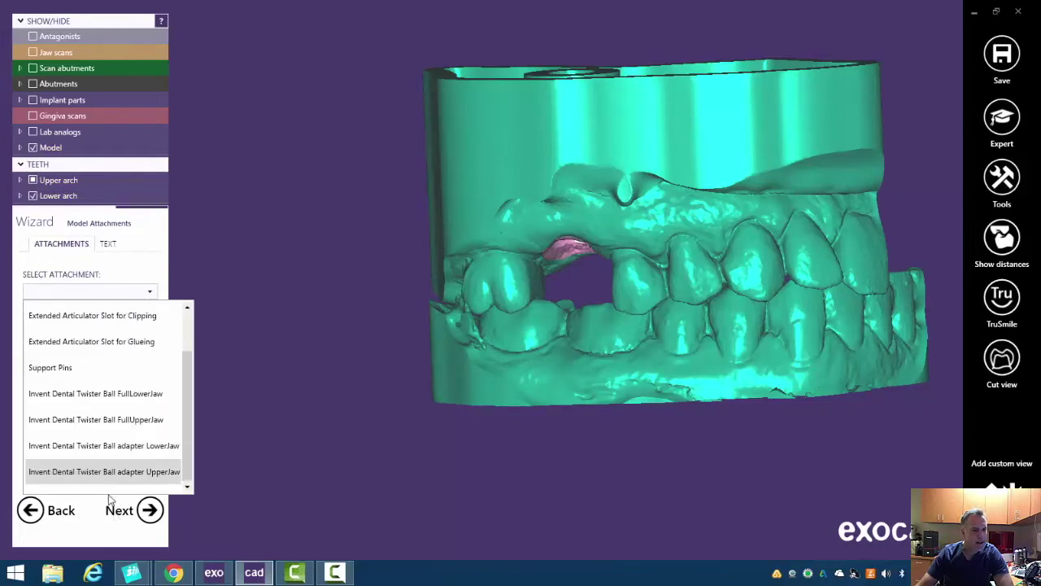
{"action": "left_click", "coordinate": [158, 473]}
{"action": "left_click", "coordinate": [437, 135]}
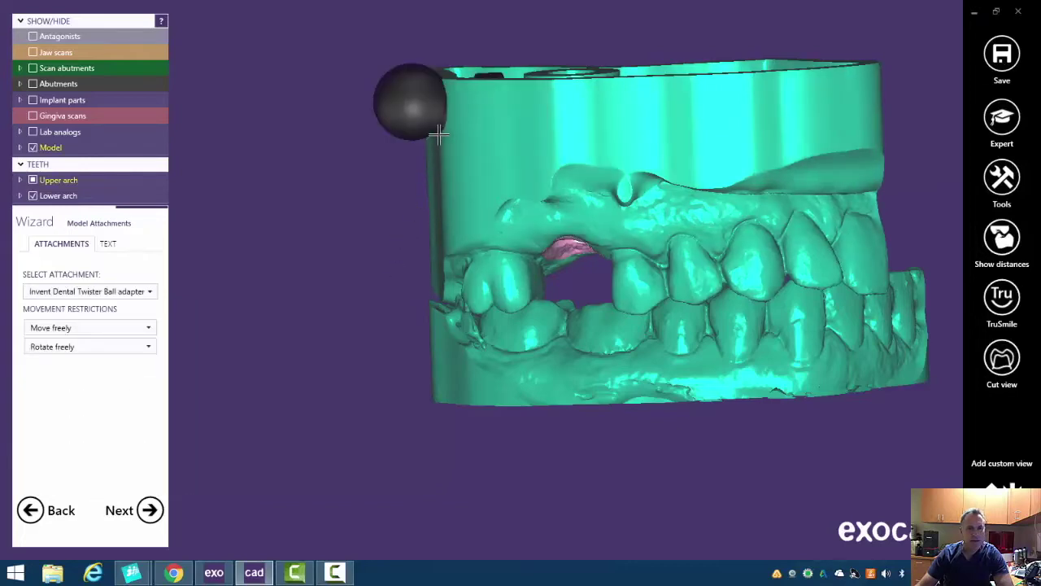
{"action": "right_click_drag", "start_coordinate": [396, 194], "coordinate": [411, 232]}
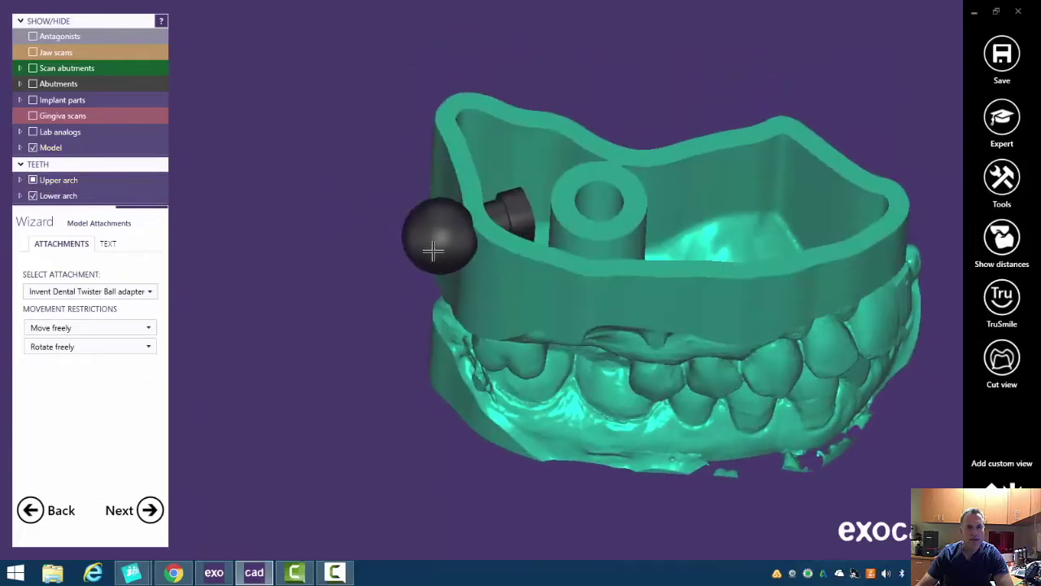
{"action": "left_click_drag", "start_coordinate": [432, 250], "coordinate": [392, 261]}
{"action": "right_click_drag", "start_coordinate": [576, 423], "coordinate": [576, 363]}
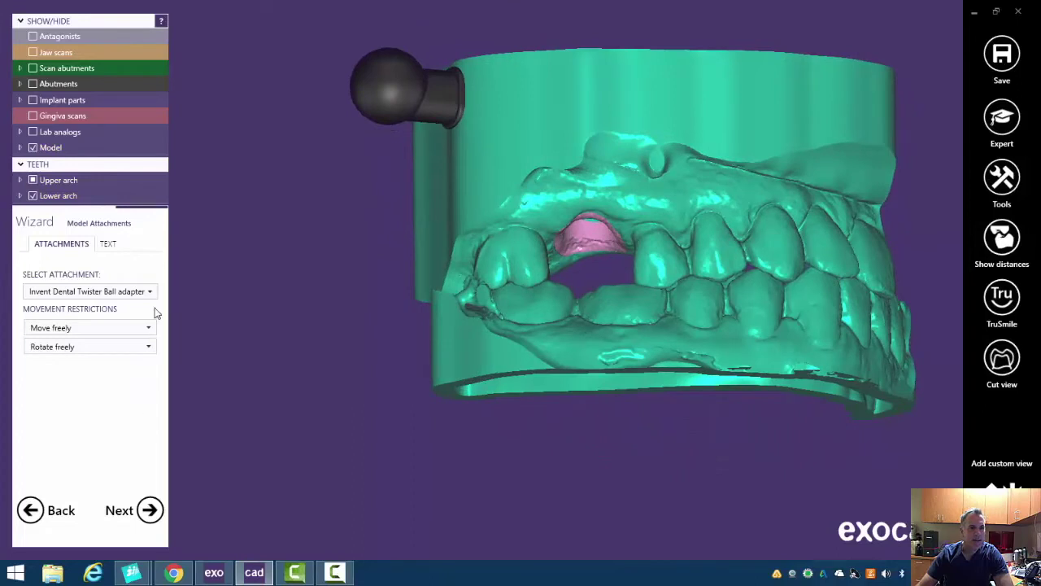
Attach an Invent Dental Twister Ball adapter to the back of the lower model and adjust the ball adapters' positions on the base walls
{"action": "left_click", "coordinate": [149, 295]}
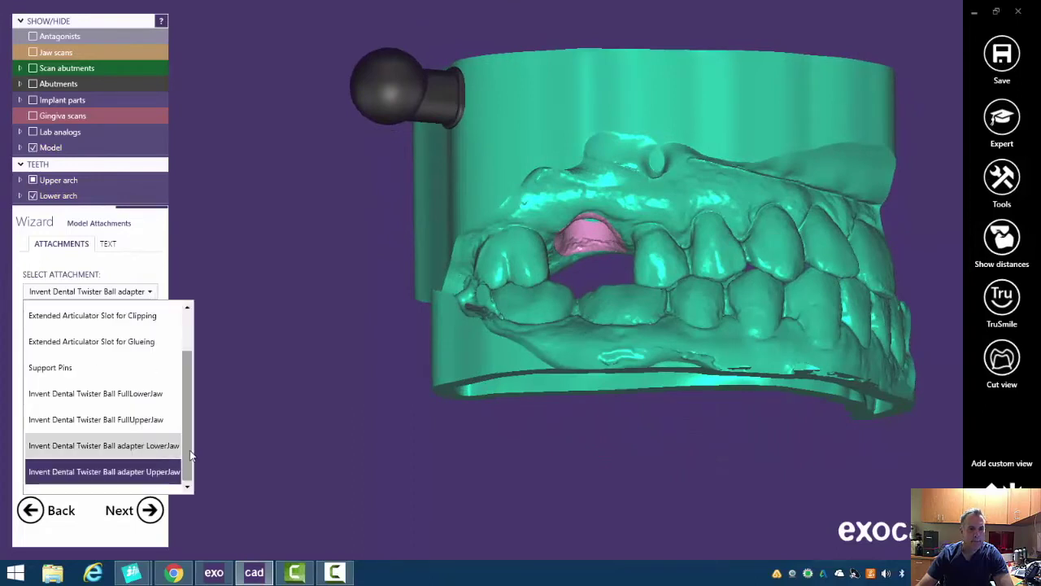
{"action": "left_click", "coordinate": [130, 471]}
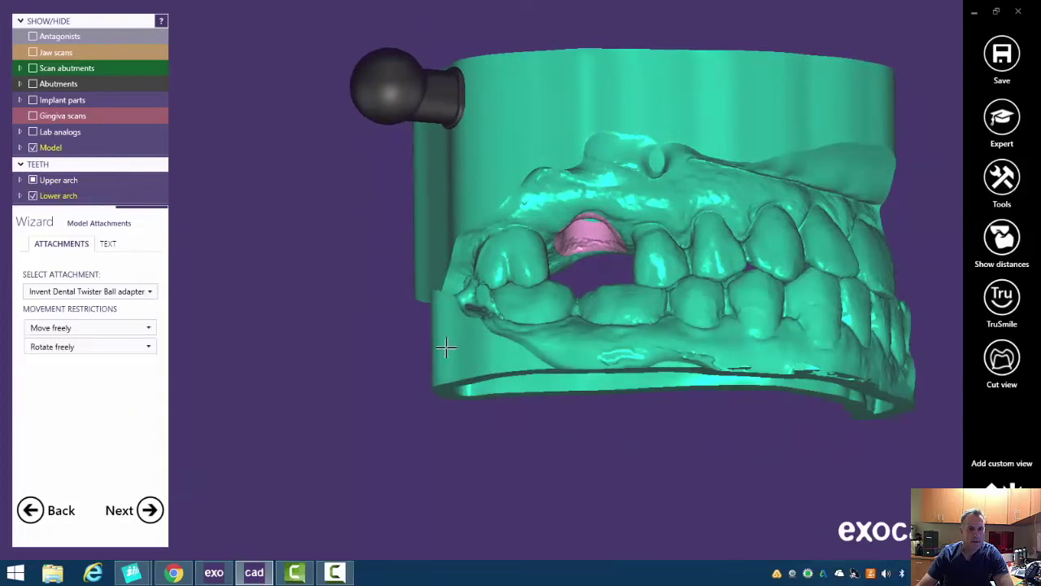
{"action": "left_click", "coordinate": [441, 345]}
{"action": "right_click_drag", "start_coordinate": [454, 346], "coordinate": [521, 361]}
{"action": "left_click_drag", "start_coordinate": [488, 504], "coordinate": [439, 498]}
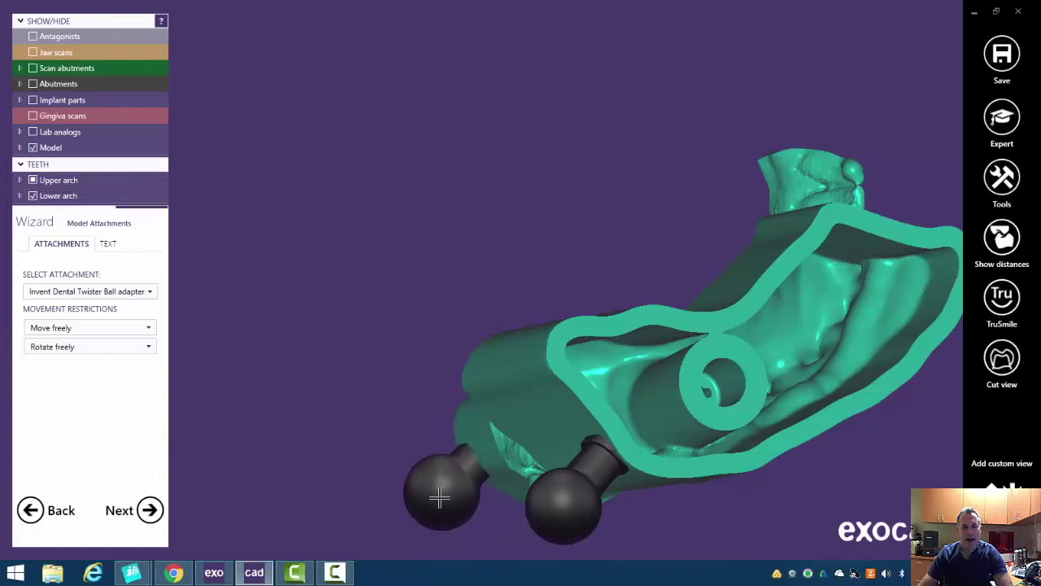
{"action": "left_click_drag", "start_coordinate": [563, 506], "coordinate": [516, 463]}
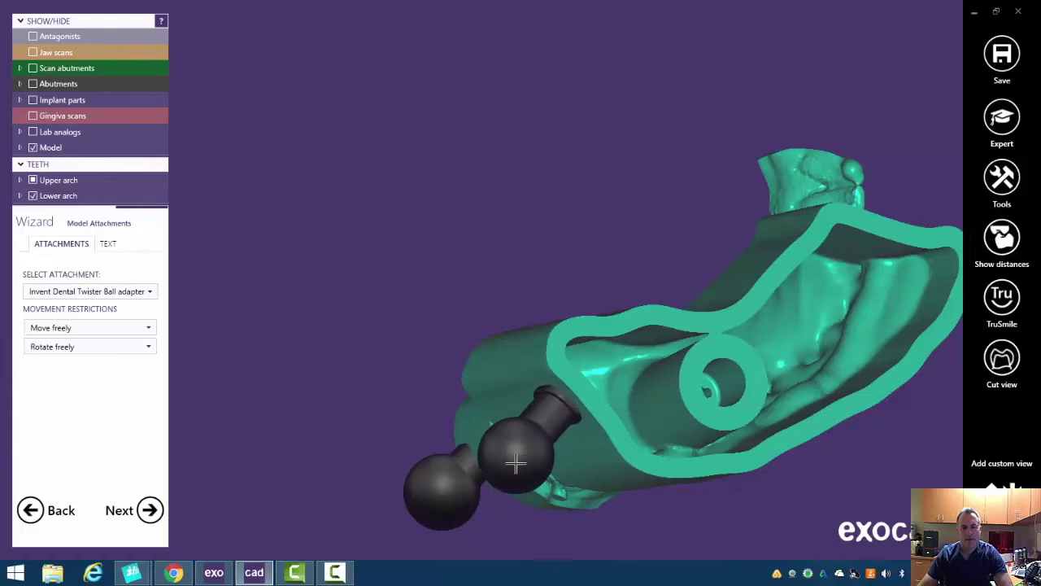
{"action": "right_click_drag", "start_coordinate": [635, 508], "coordinate": [400, 486]}
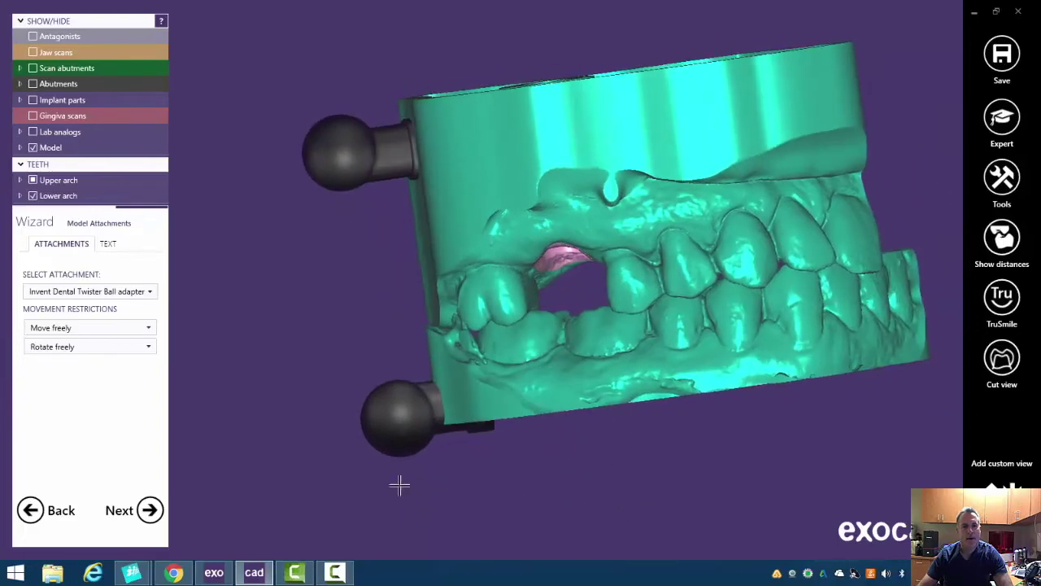
{"action": "left_click_drag", "start_coordinate": [402, 440], "coordinate": [398, 420]}
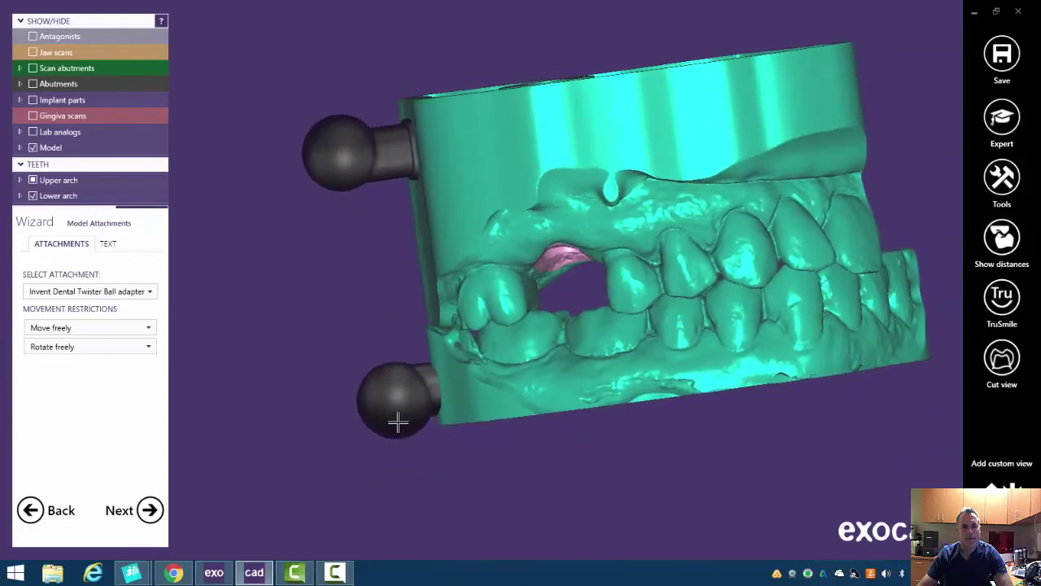
{"action": "right_click_drag", "start_coordinate": [530, 496], "coordinate": [509, 500]}
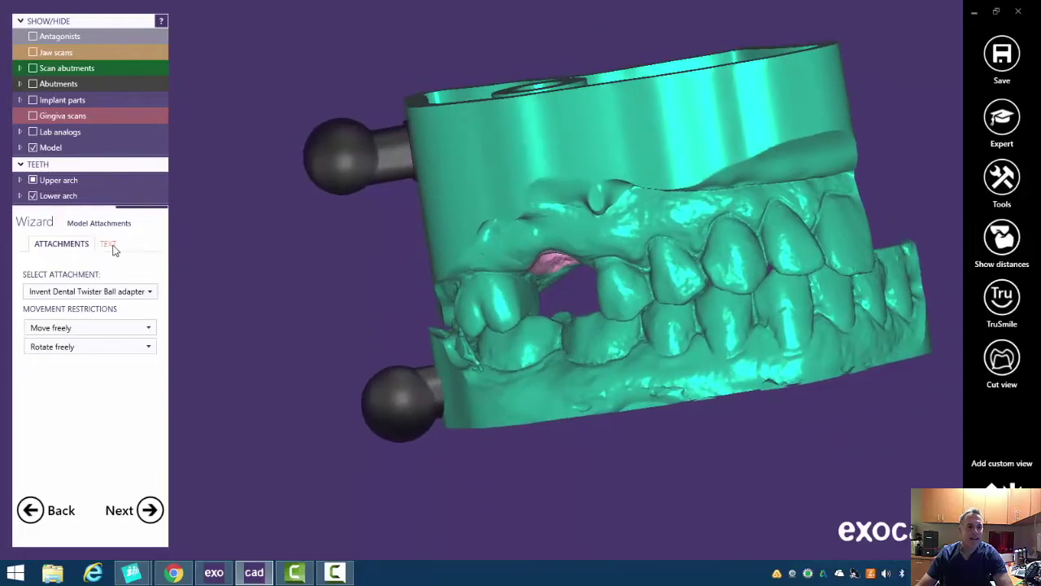
Add a text label with the first name followed by "is cool AF" along the outer side wall of the upper model base
{"action": "left_click", "coordinate": [111, 245]}
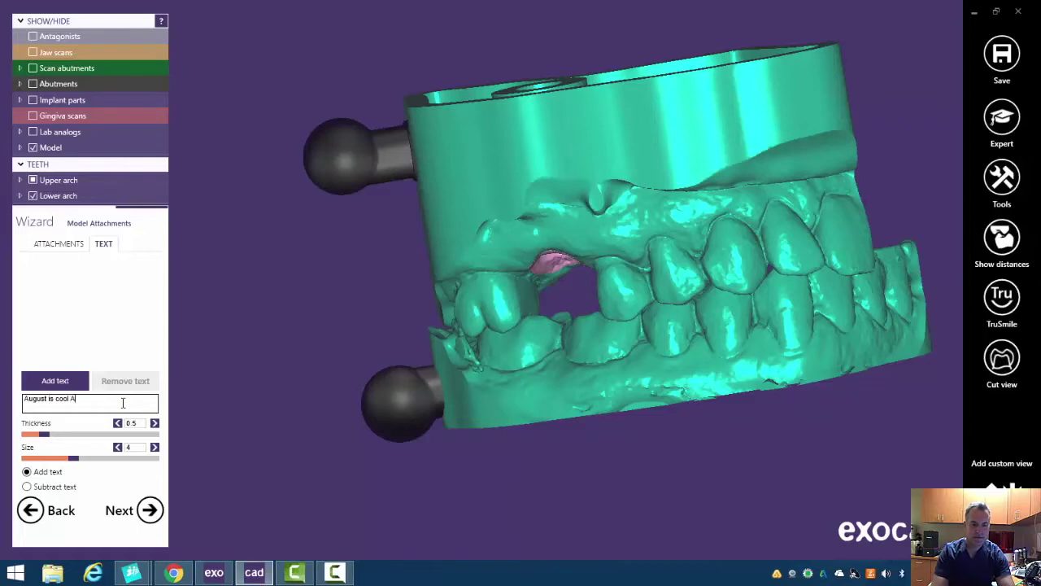
{"action": "left_click", "coordinate": [54, 380]}
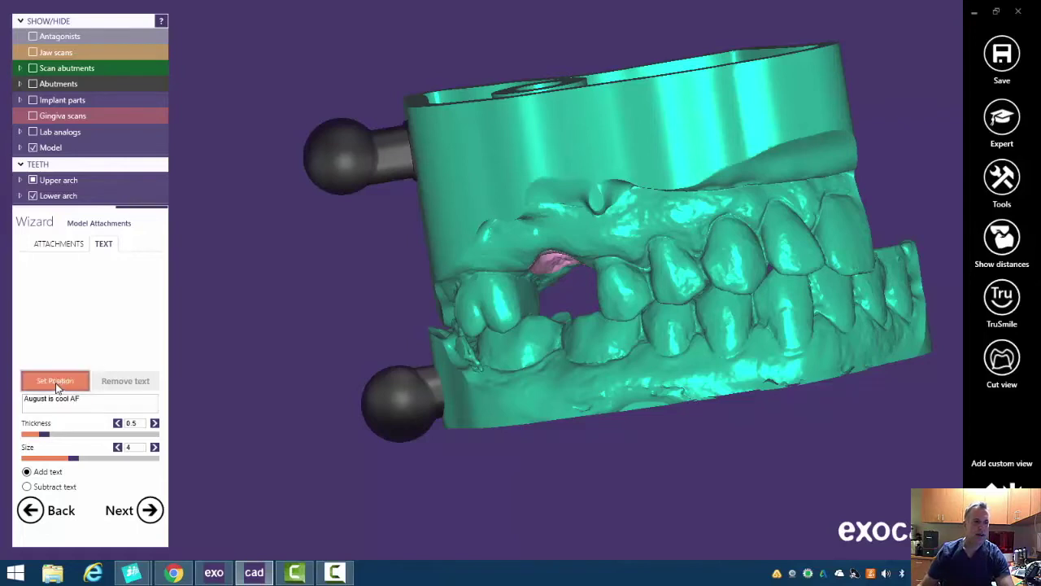
{"action": "left_click", "coordinate": [489, 137]}
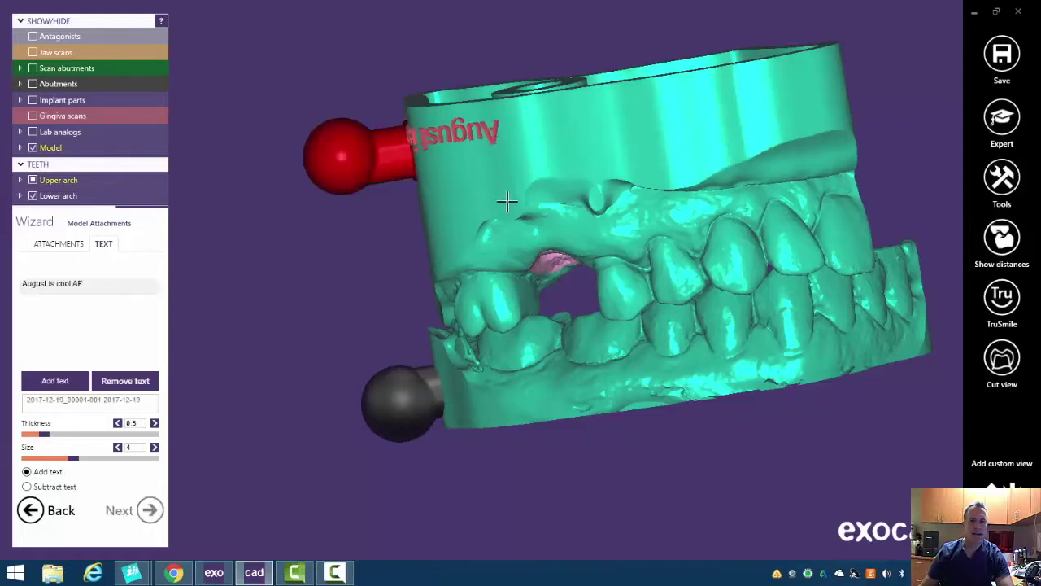
{"action": "right_click_drag", "start_coordinate": [507, 202], "coordinate": [517, 206]}
{"action": "left_click_drag", "start_coordinate": [515, 130], "coordinate": [728, 118]}
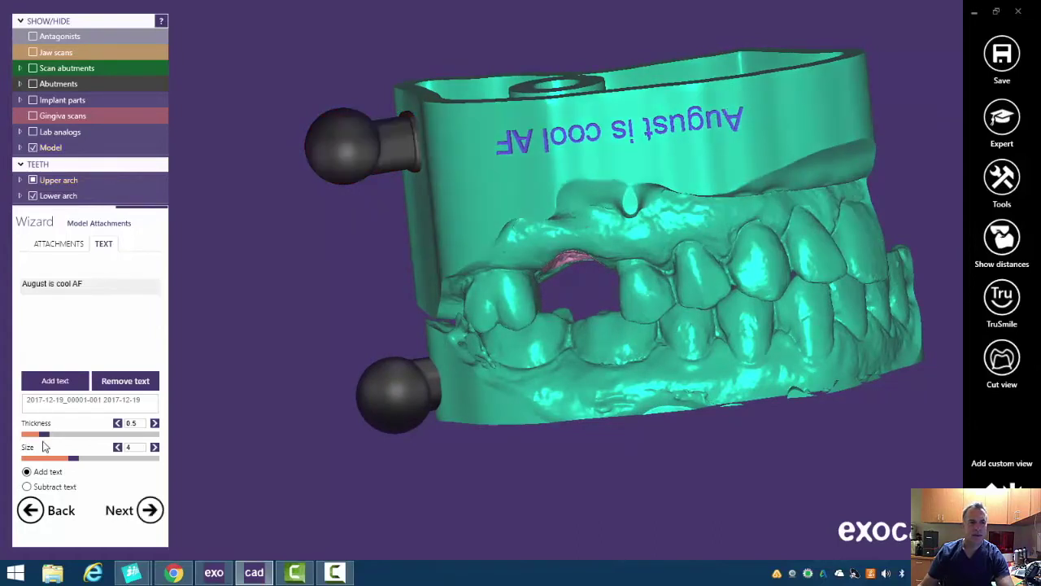
Set the upper model's label to be subtracted from the base with a thickness of 0.86
{"action": "left_click_drag", "start_coordinate": [50, 434], "coordinate": [123, 434]}
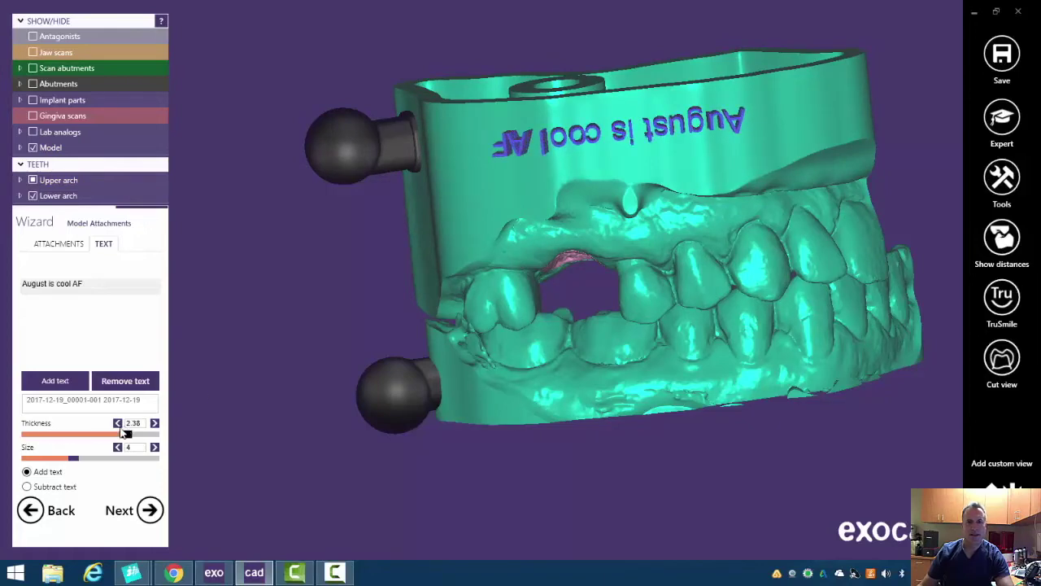
{"action": "right_click_drag", "start_coordinate": [830, 309], "coordinate": [827, 310]}
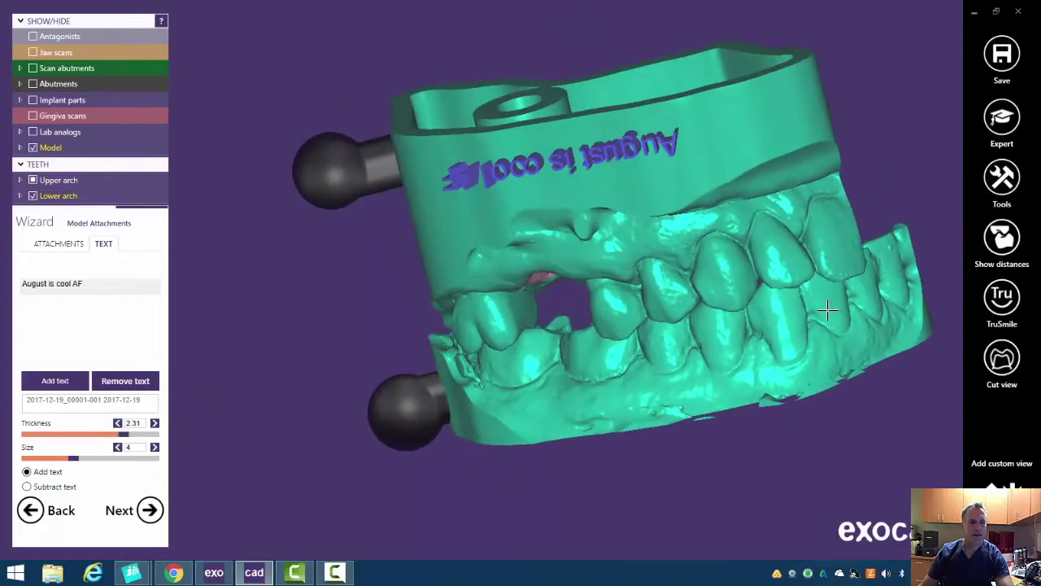
{"action": "left_click", "coordinate": [27, 486]}
{"action": "right_click_drag", "start_coordinate": [616, 241], "coordinate": [615, 240]}
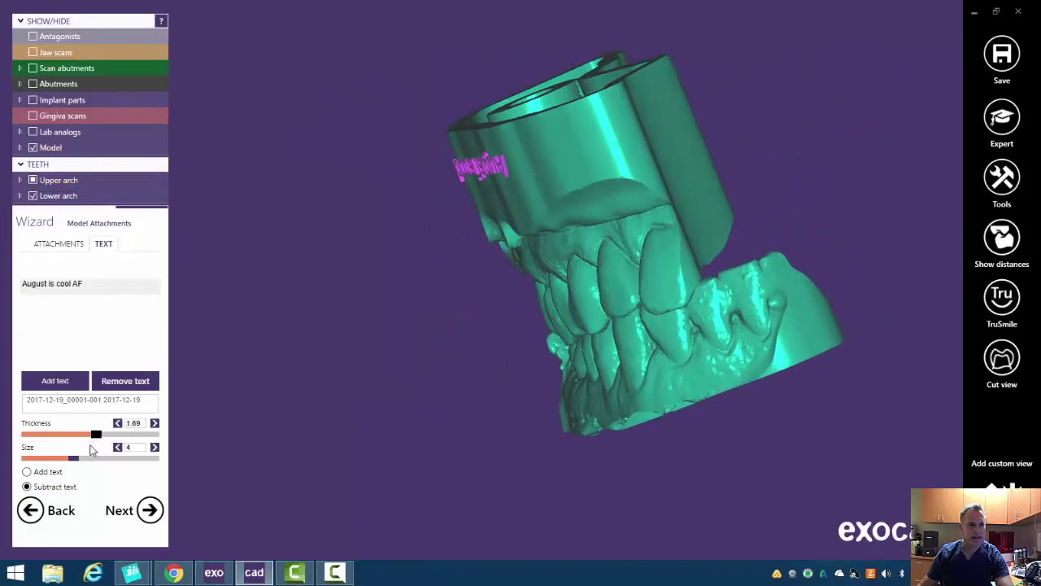
{"action": "right_click_drag", "start_coordinate": [511, 438], "coordinate": [507, 444]}
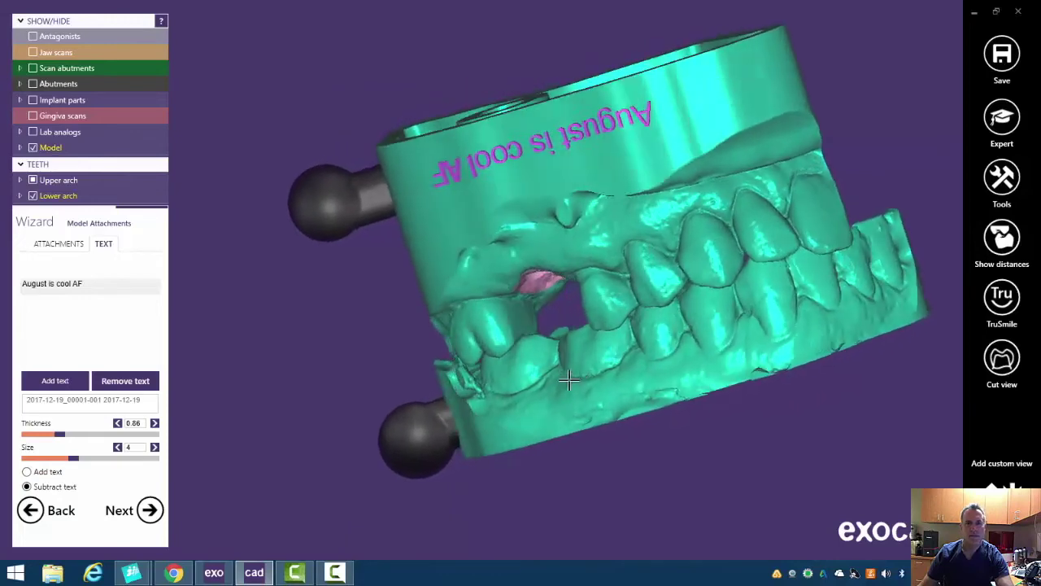
Finish the Model Creator with I'm done, saving the scene in the project directory, and open the project folder in Explorer from exocad DentalDB
{"action": "left_click", "coordinate": [150, 517]}
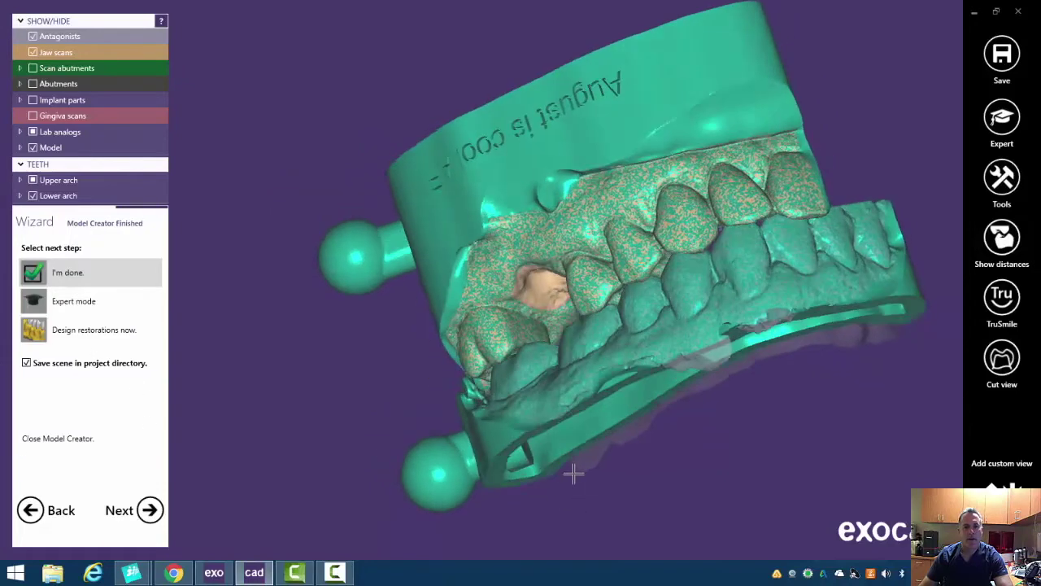
{"action": "left_click", "coordinate": [150, 512]}
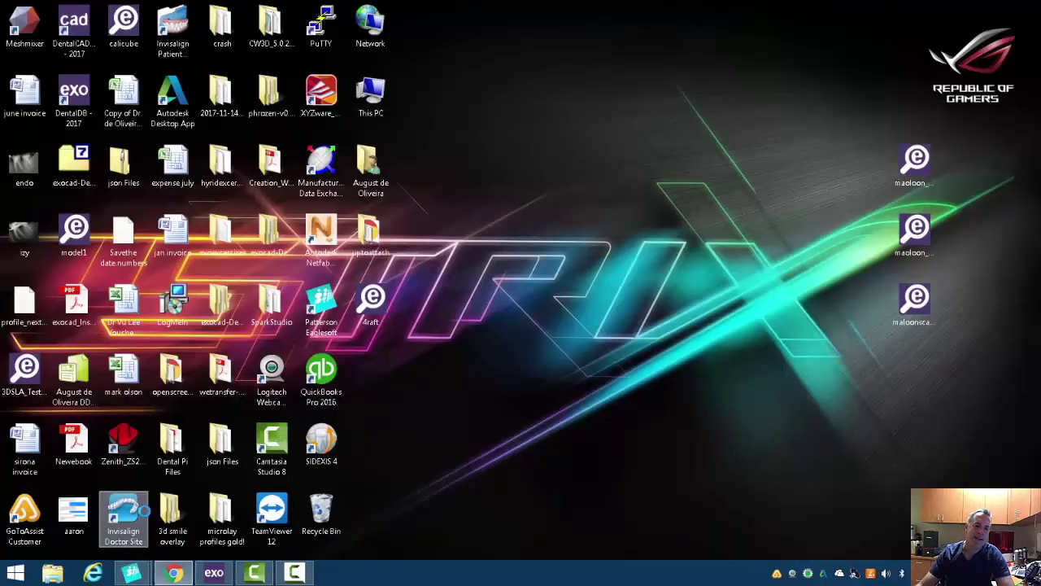
{"action": "left_click", "coordinate": [214, 572]}
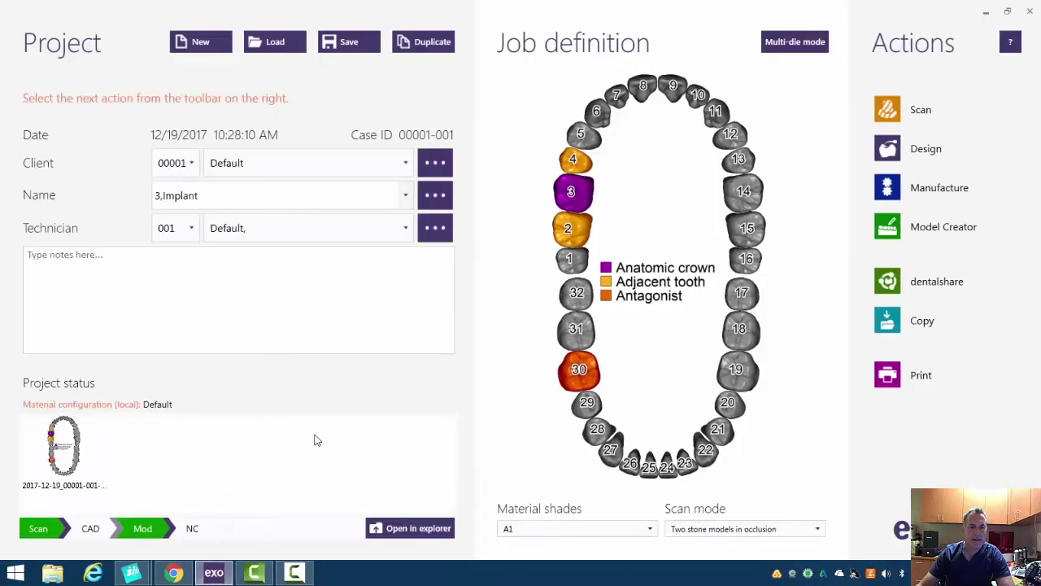
{"action": "left_click", "coordinate": [442, 527]}
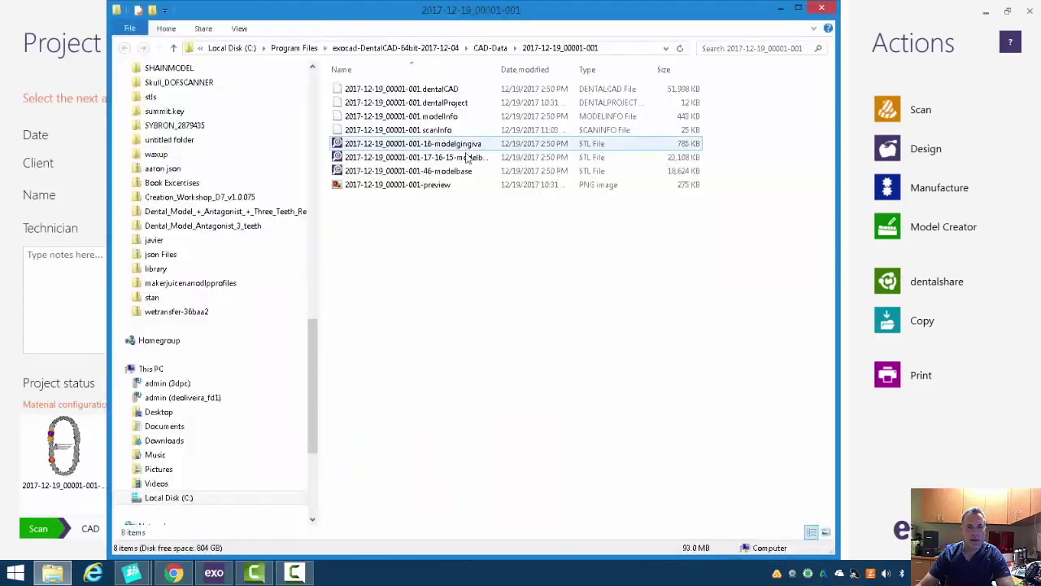
{"action": "left_click", "coordinate": [459, 149]}
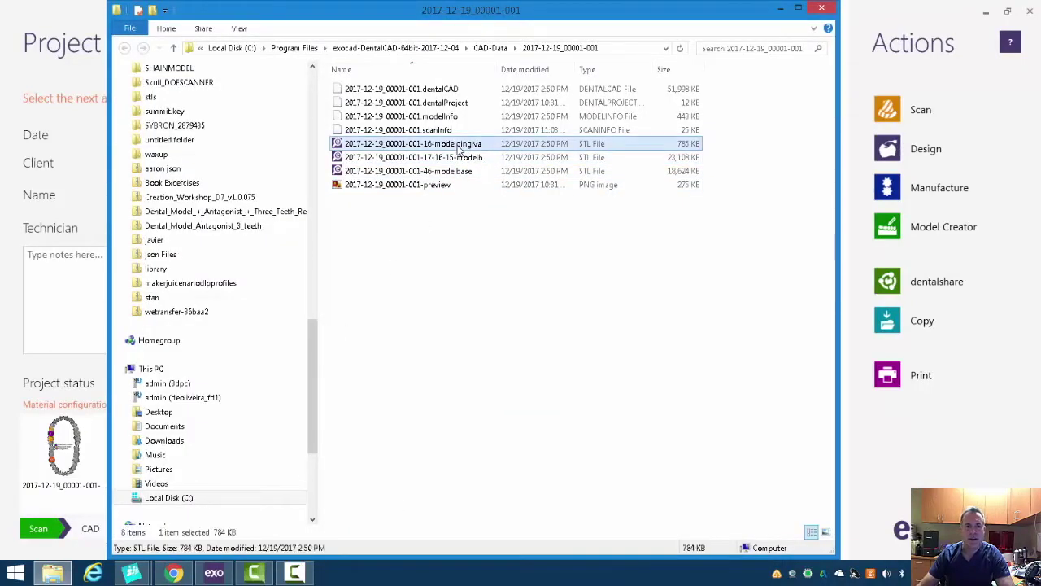
{"action": "right_click", "coordinate": [460, 149]}
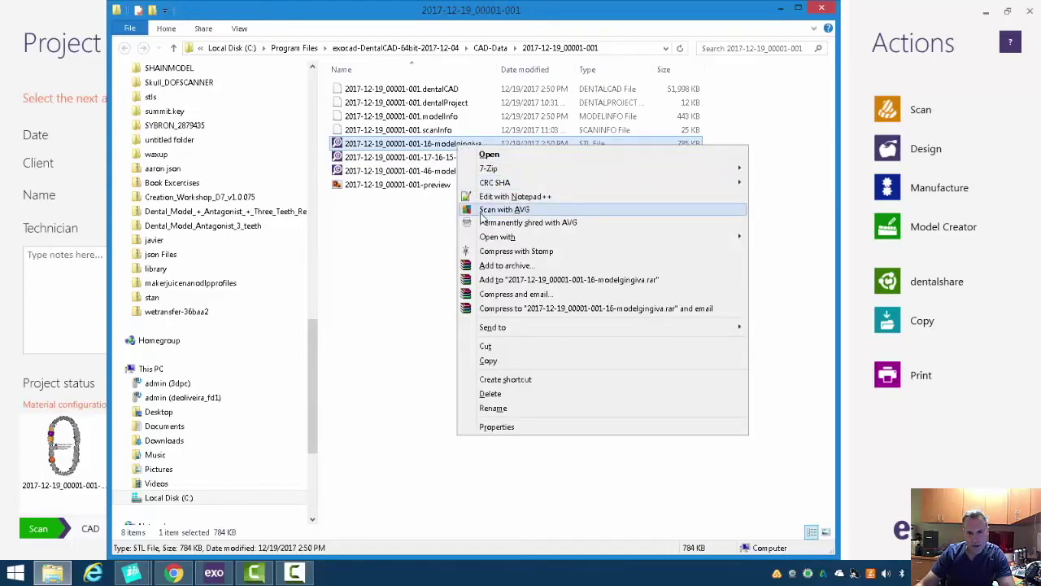
{"action": "mouse_move", "coordinate": [504, 236]}
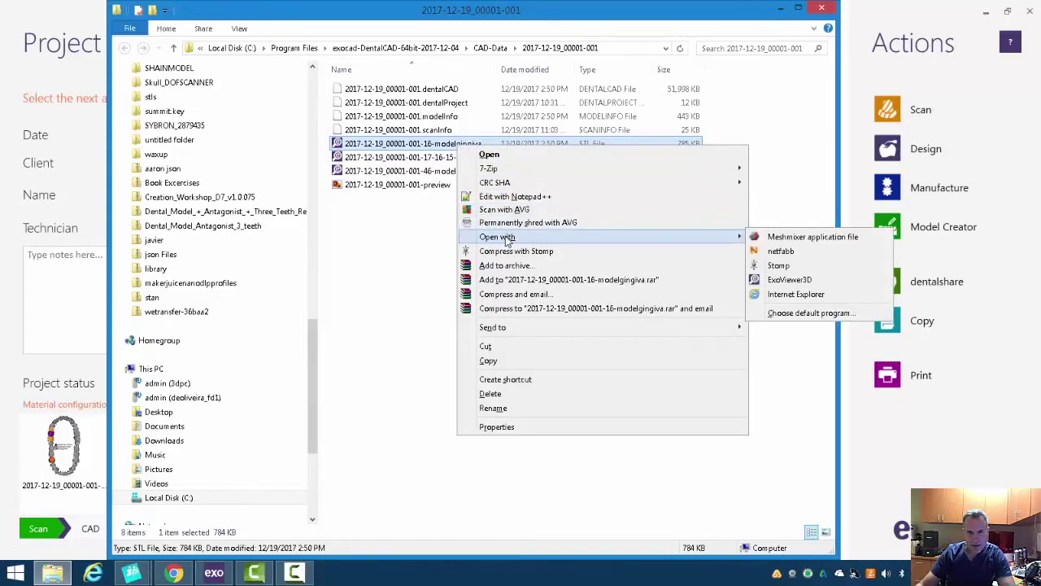
{"action": "left_click", "coordinate": [771, 238]}
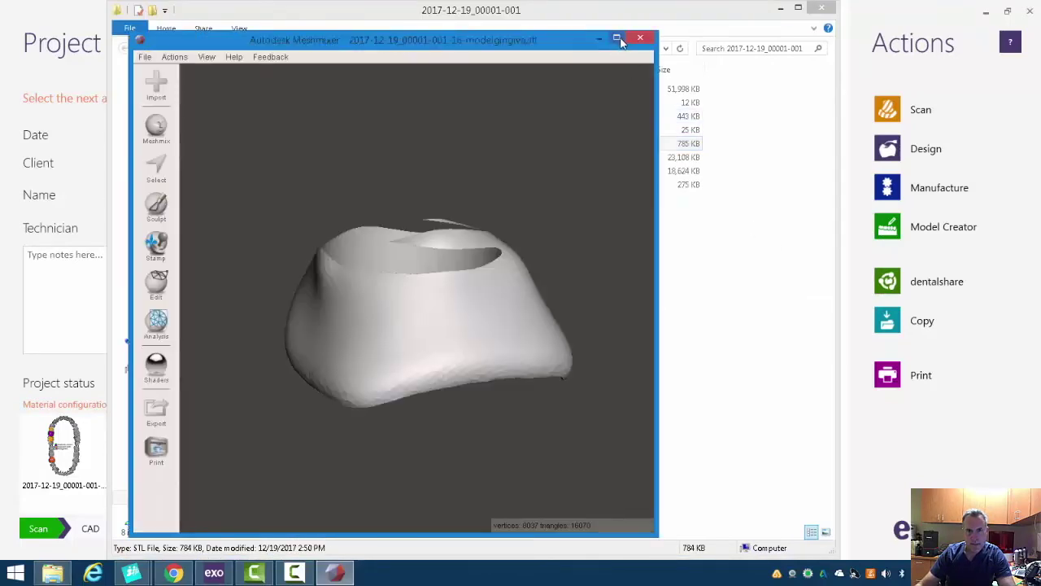
{"action": "left_click", "coordinate": [617, 38]}
{"action": "right_click_drag", "start_coordinate": [803, 416], "coordinate": [701, 480]}
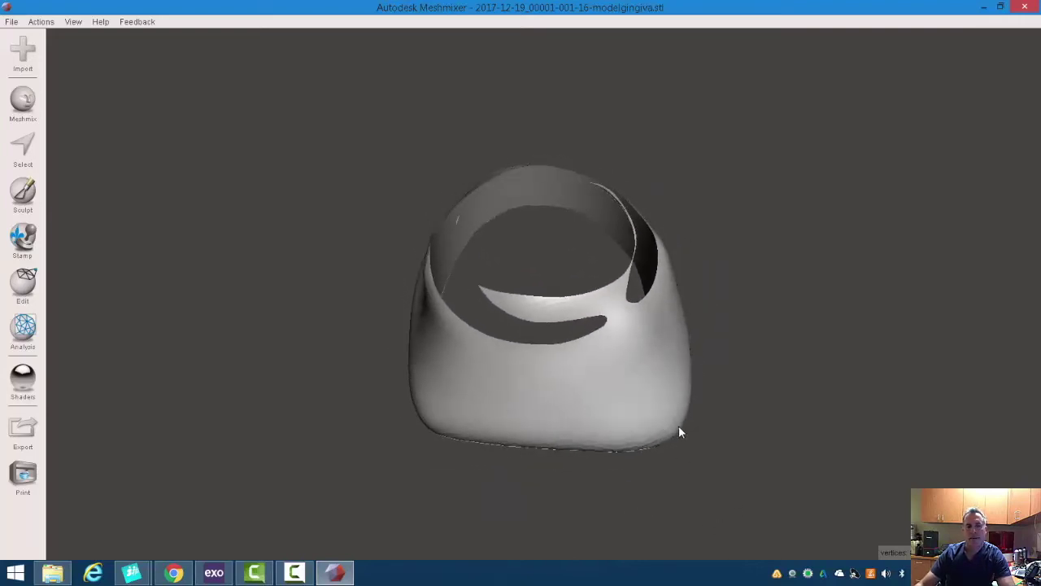
{"action": "left_click", "coordinate": [17, 159]}
{"action": "double_click", "coordinate": [591, 387]}
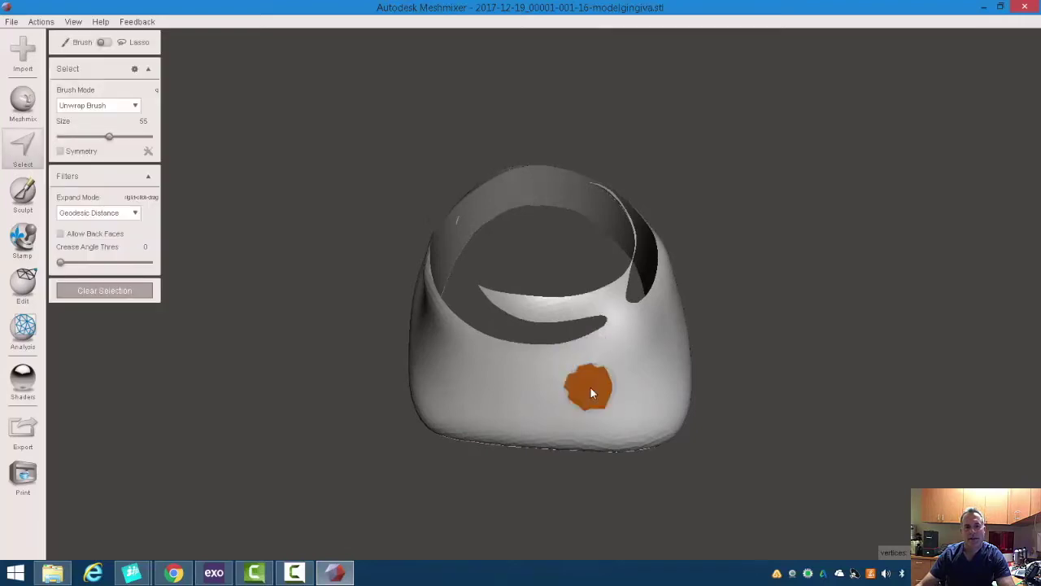
{"action": "key", "text": "i"}
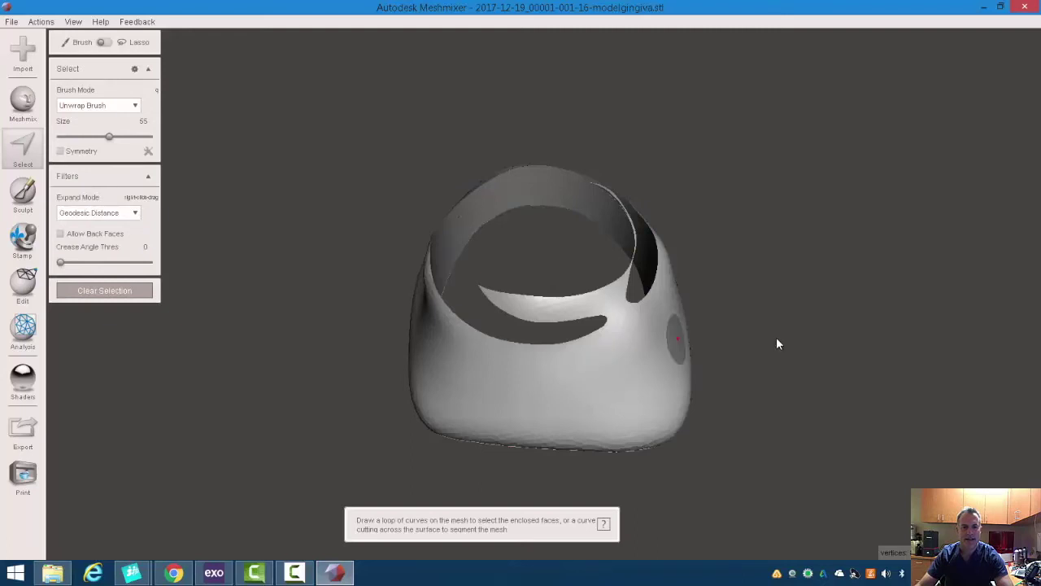
{"action": "mouse_move", "coordinate": [776, 344]}
{"action": "right_mouse_down"}
{"action": "mouse_move", "coordinate": [871, 412]}
{"action": "mouse_move", "coordinate": [841, 410]}
{"action": "right_mouse_up"}
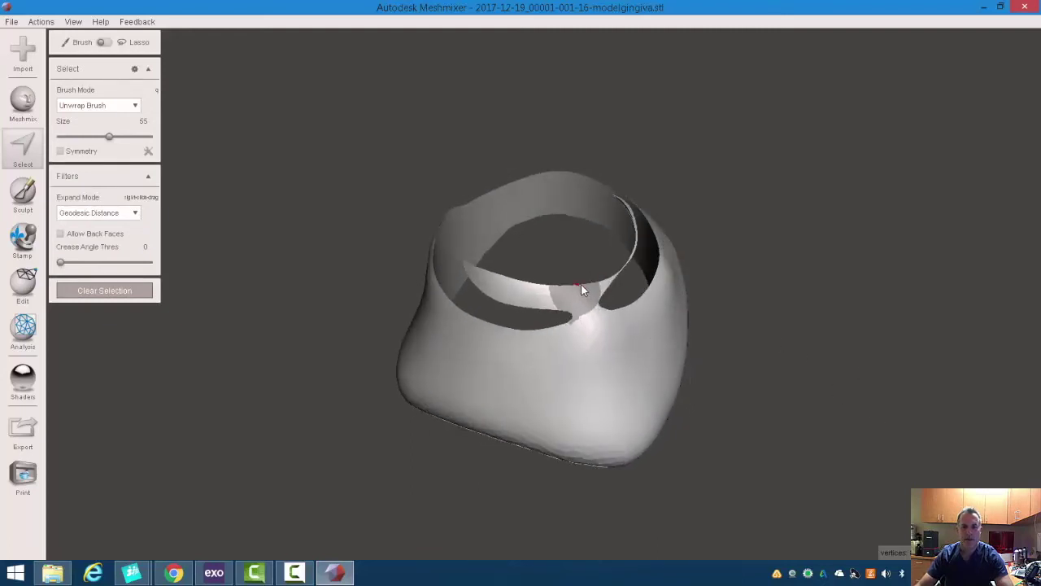
{"action": "left_click", "coordinate": [582, 287]}
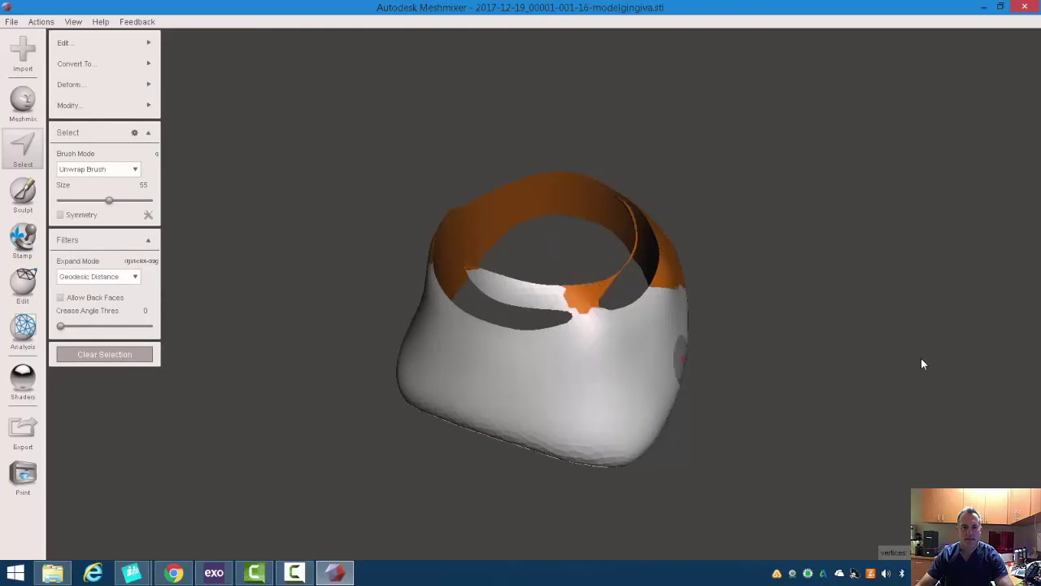
{"action": "left_click", "coordinate": [117, 358]}
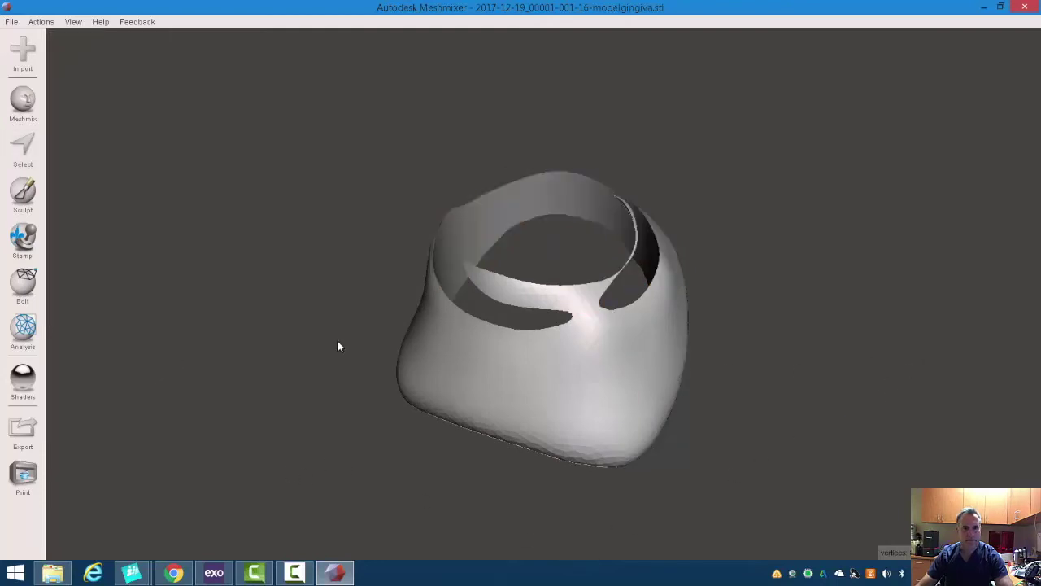
Select the narrow bridge of faces connecting the inner rim strip to the gingiva's outer wall and delete it
{"action": "left_click", "coordinate": [23, 148]}
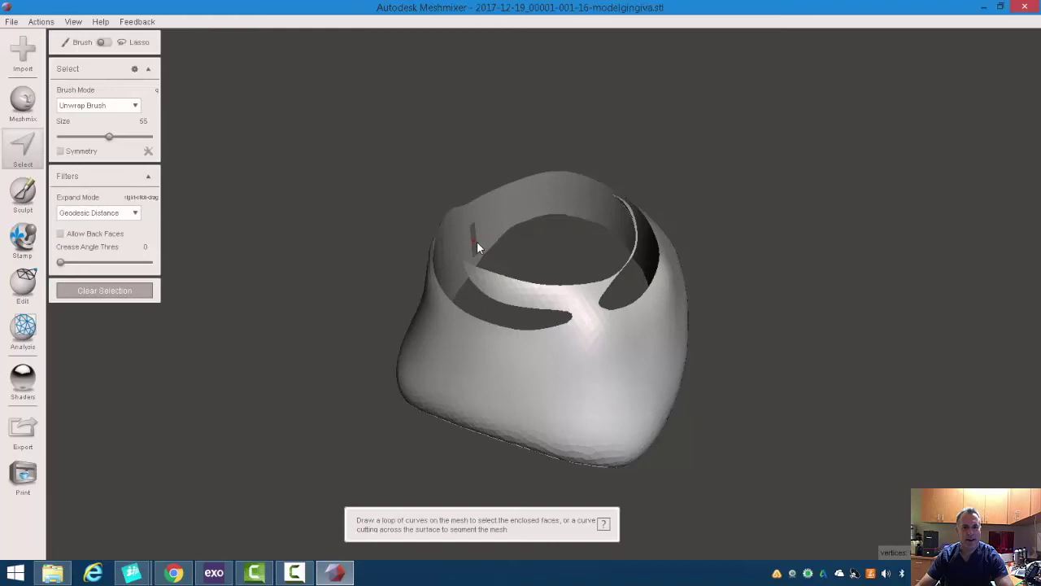
{"action": "left_click", "coordinate": [582, 296]}
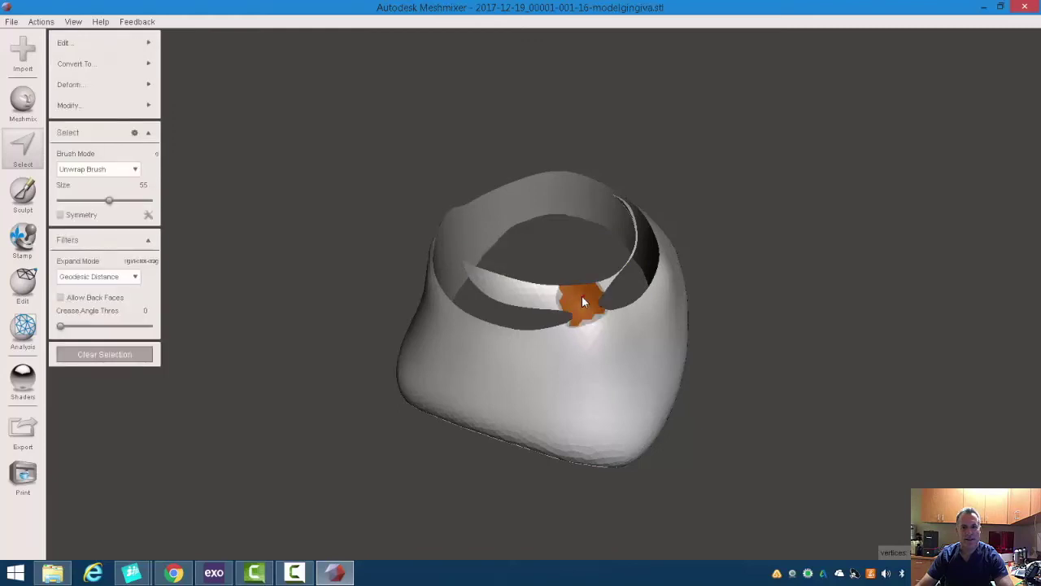
{"action": "key", "text": "Delete"}
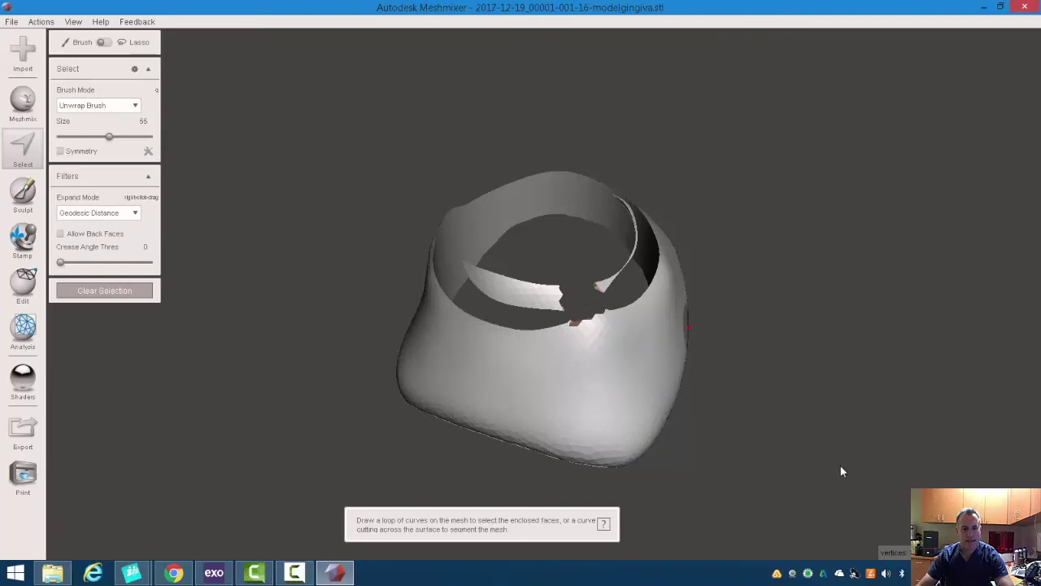
Select the whole connected gingiva body, invert the selection to the loose inner rim fragments, and delete them
{"action": "double_click", "coordinate": [492, 372]}
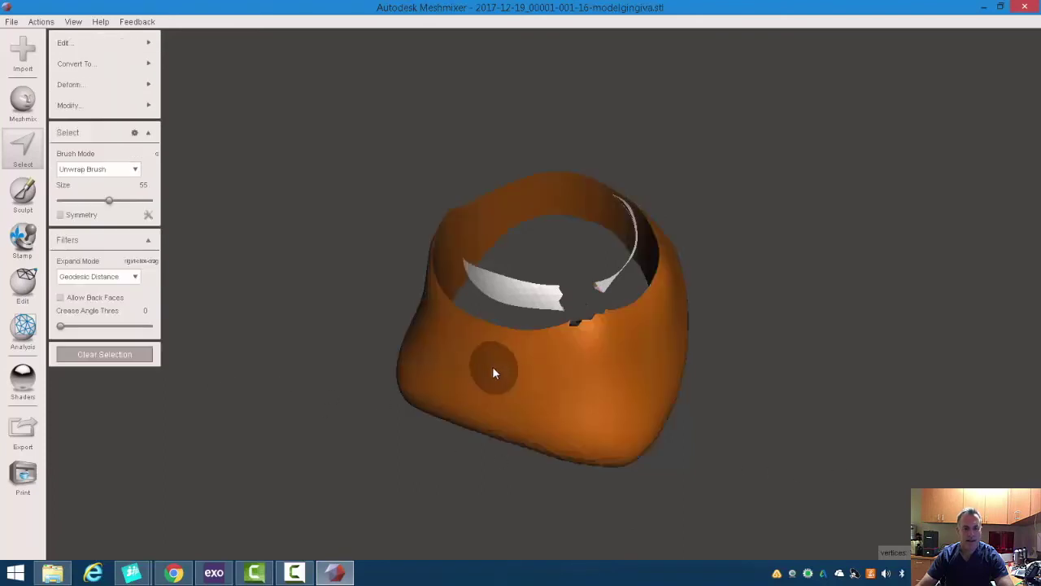
{"action": "key", "text": "i"}
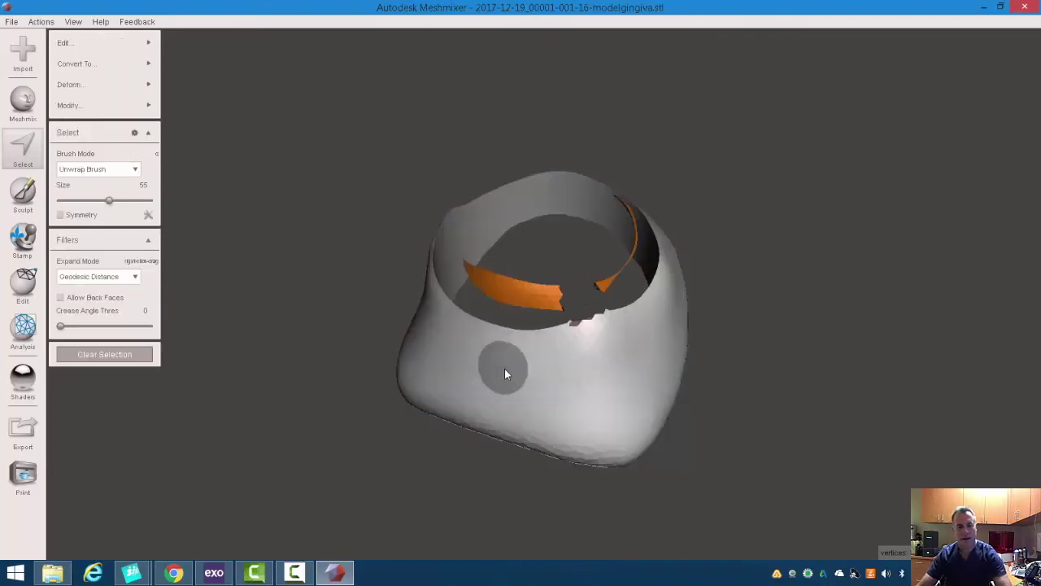
{"action": "key", "text": "Delete"}
Run the Inspector analysis on the gingiva mesh and automatically repair all its defects, then check the repaired ring
{"action": "right_click_drag", "start_coordinate": [896, 325], "coordinate": [342, 154]}
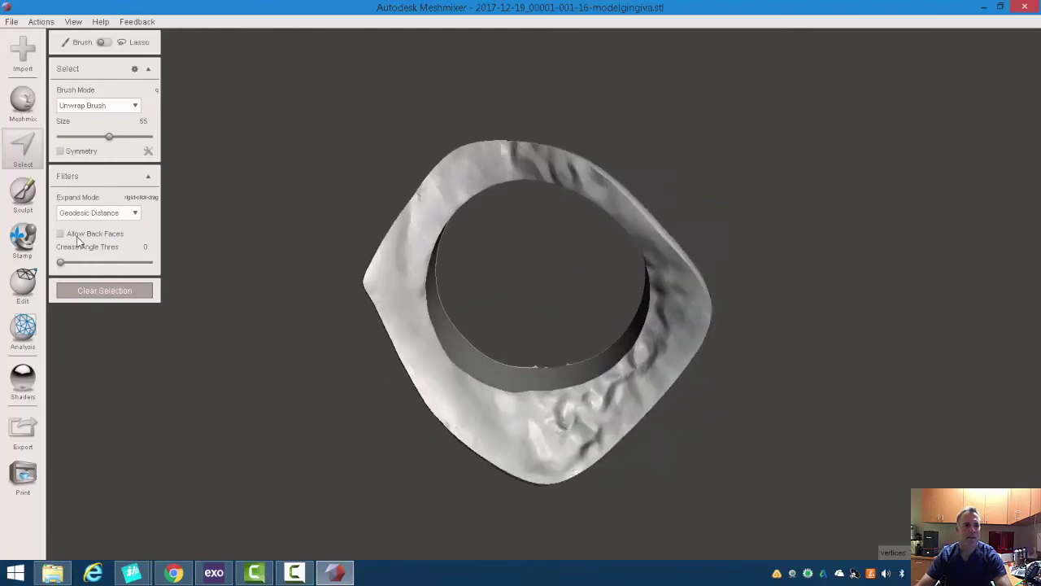
{"action": "left_click", "coordinate": [29, 346]}
{"action": "left_click", "coordinate": [112, 44]}
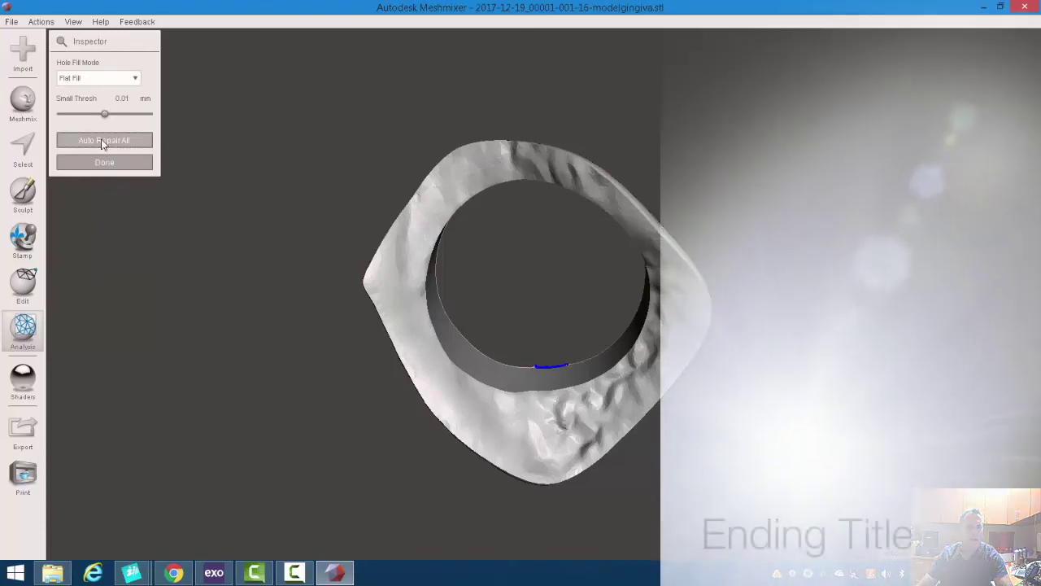
{"action": "left_click", "coordinate": [104, 140]}
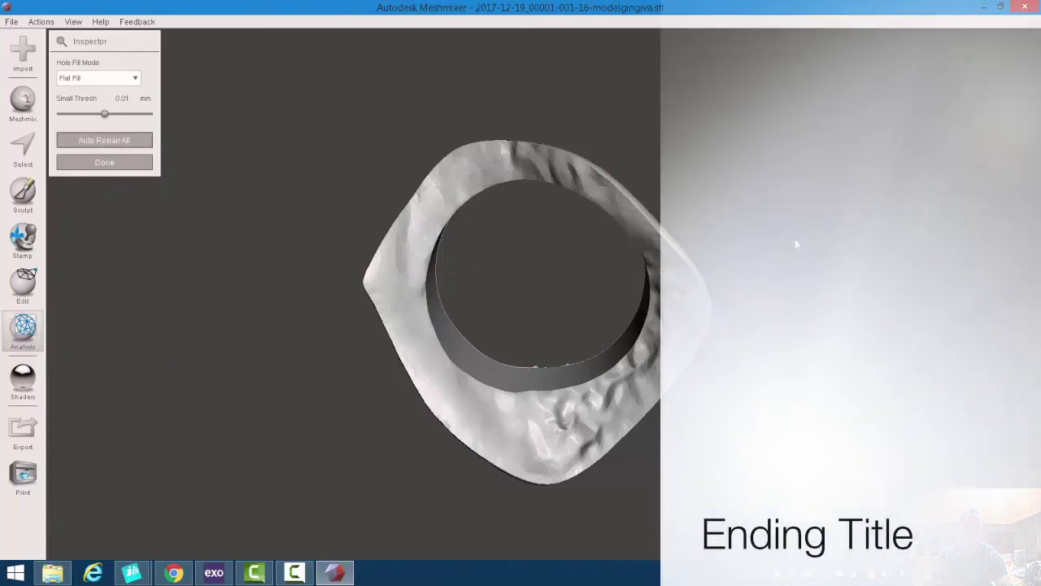
{"action": "right_click_drag", "start_coordinate": [796, 241], "coordinate": [293, 103]}
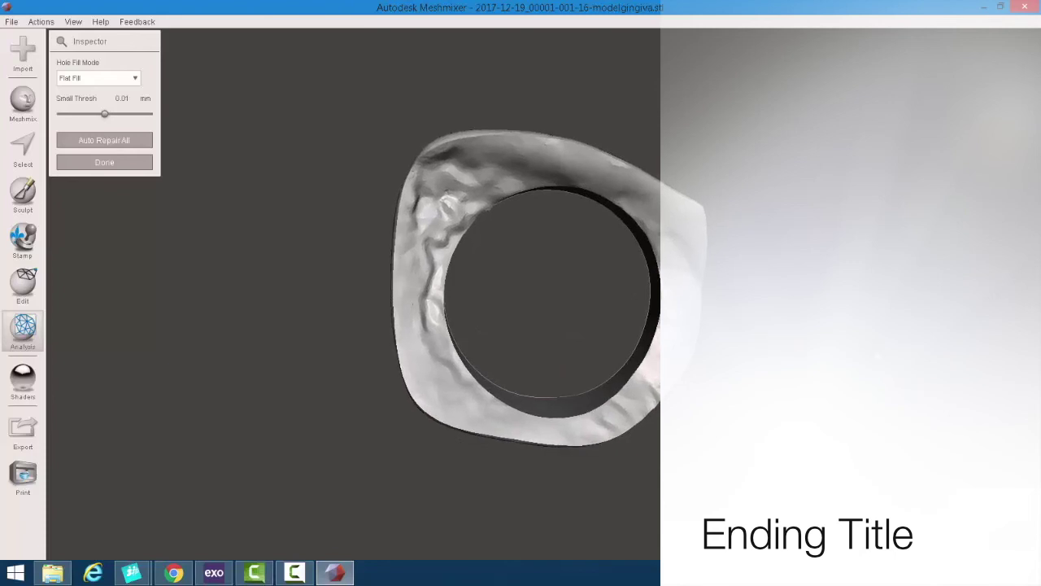